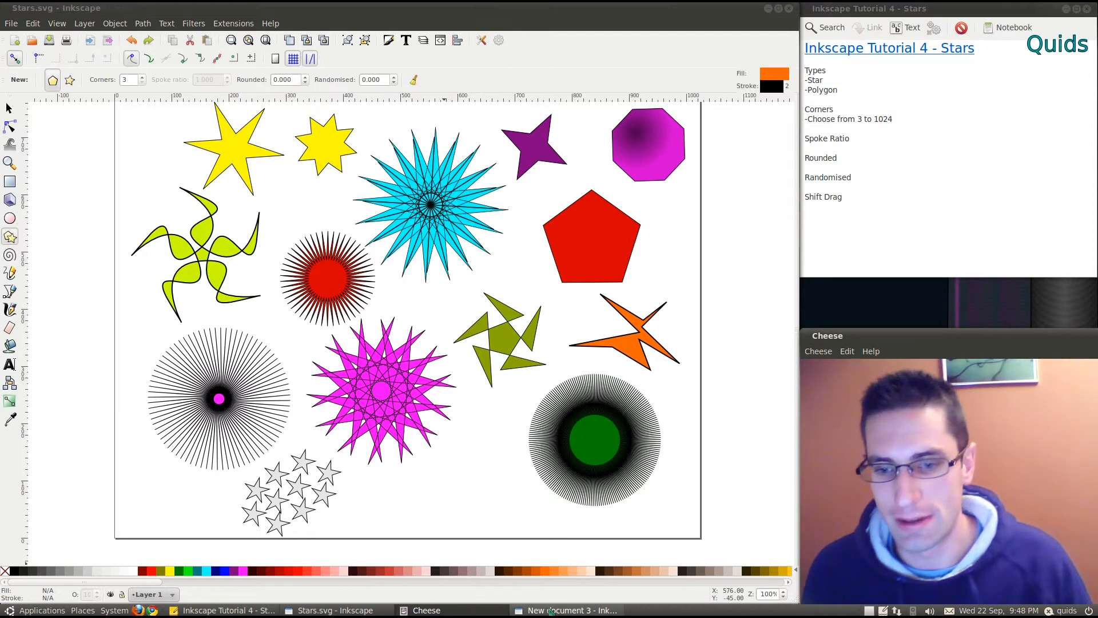
- Switch to the New document 3 window and draw an orange five-cornered star in the upper-left part of the page
{"action": "left_click", "coordinate": [566, 610]}
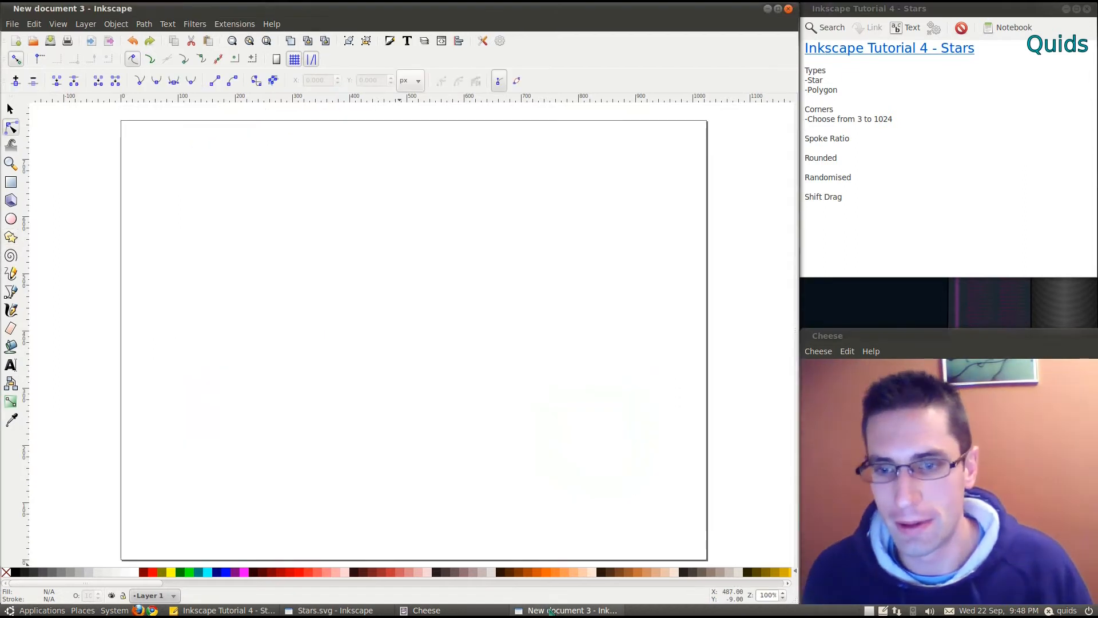
{"action": "left_click", "coordinate": [11, 238]}
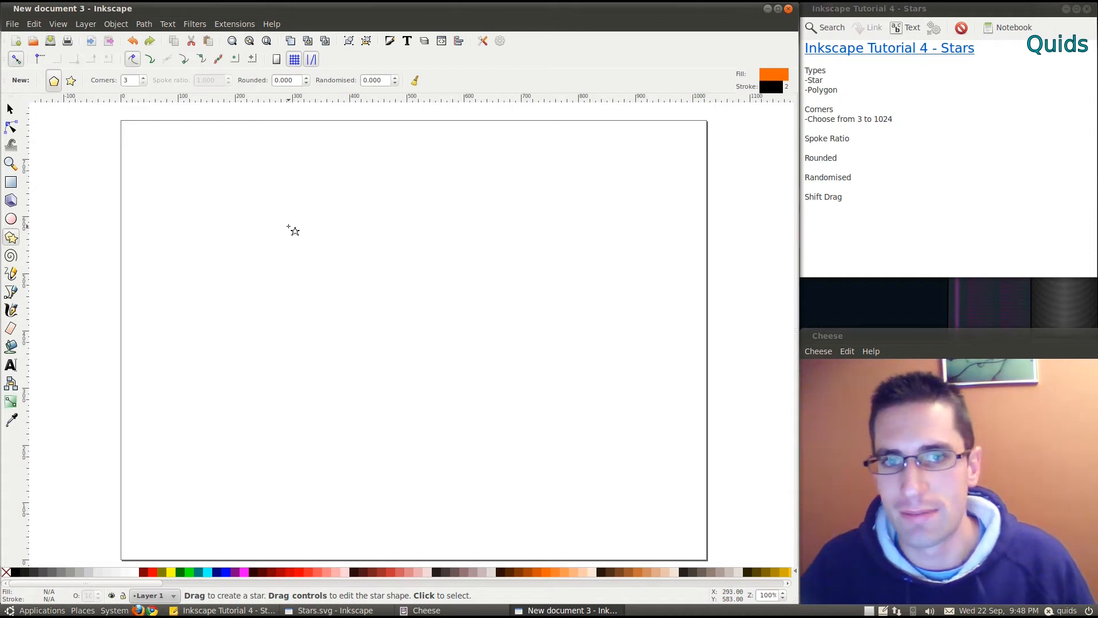
{"action": "left_click_drag", "start_coordinate": [302, 267], "coordinate": [344, 305]}
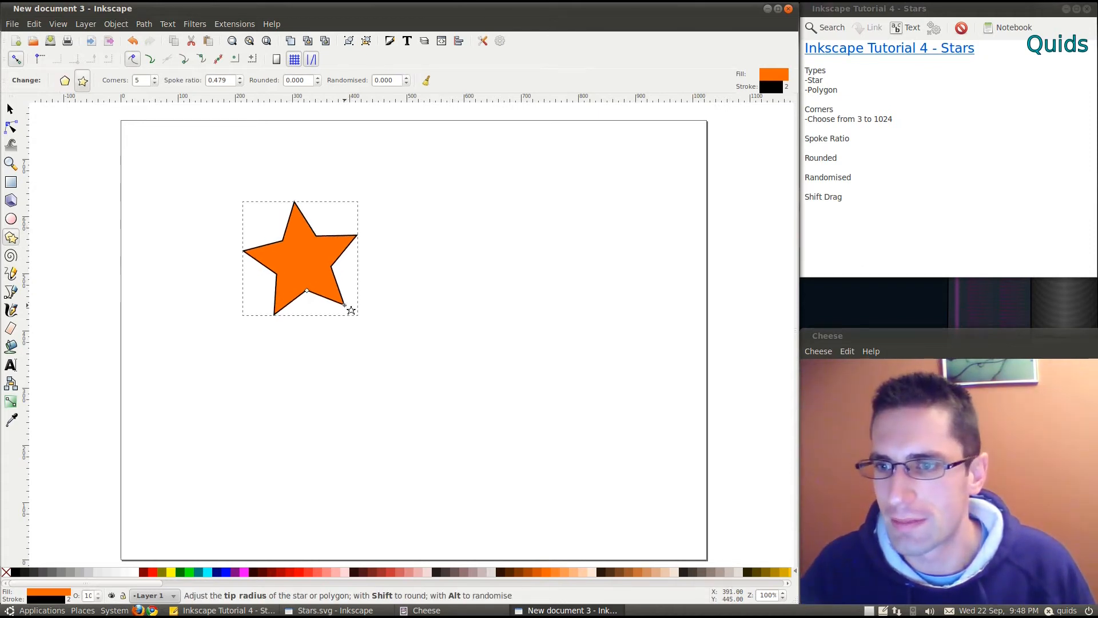
- Toggle the shape from star to regular polygon and back to star, twice
{"action": "left_click", "coordinate": [65, 82]}
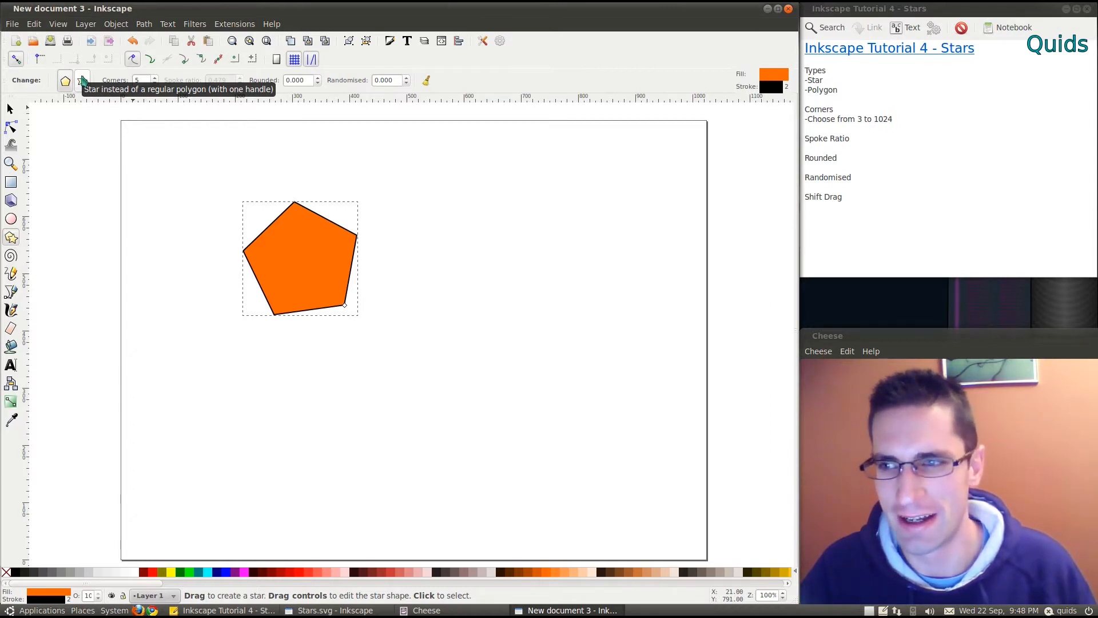
{"action": "left_click", "coordinate": [82, 80]}
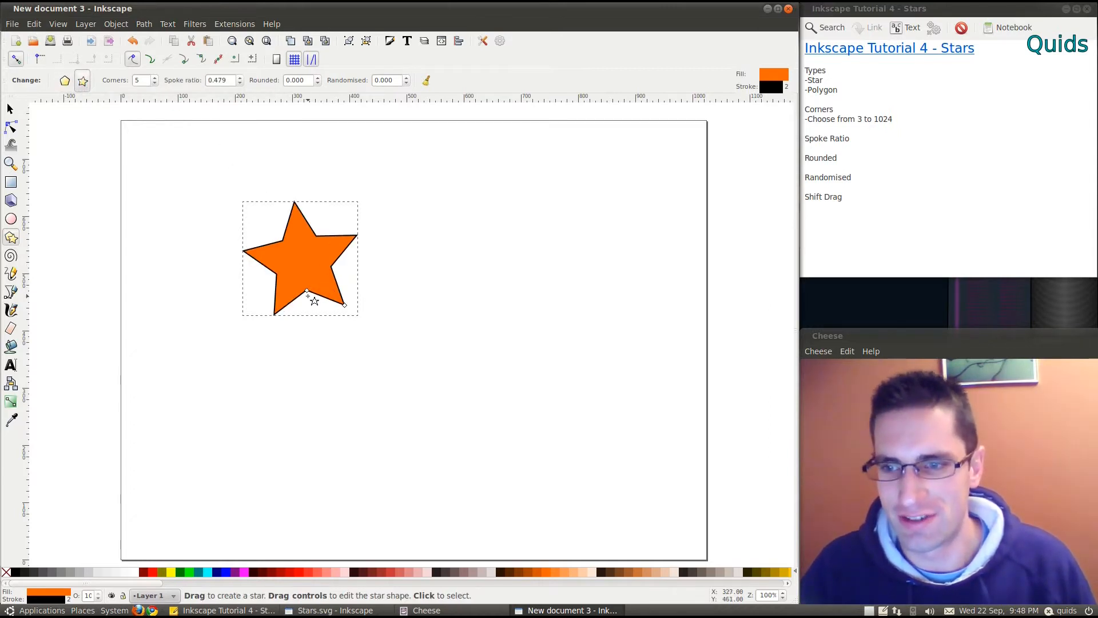
{"action": "left_click", "coordinate": [67, 84]}
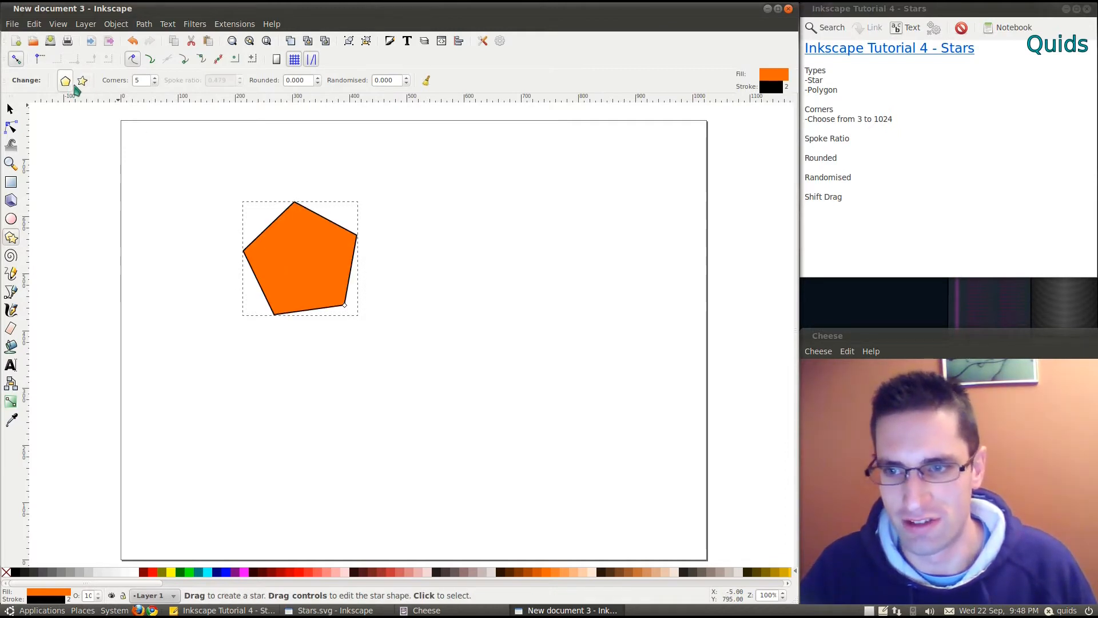
{"action": "left_click", "coordinate": [82, 80]}
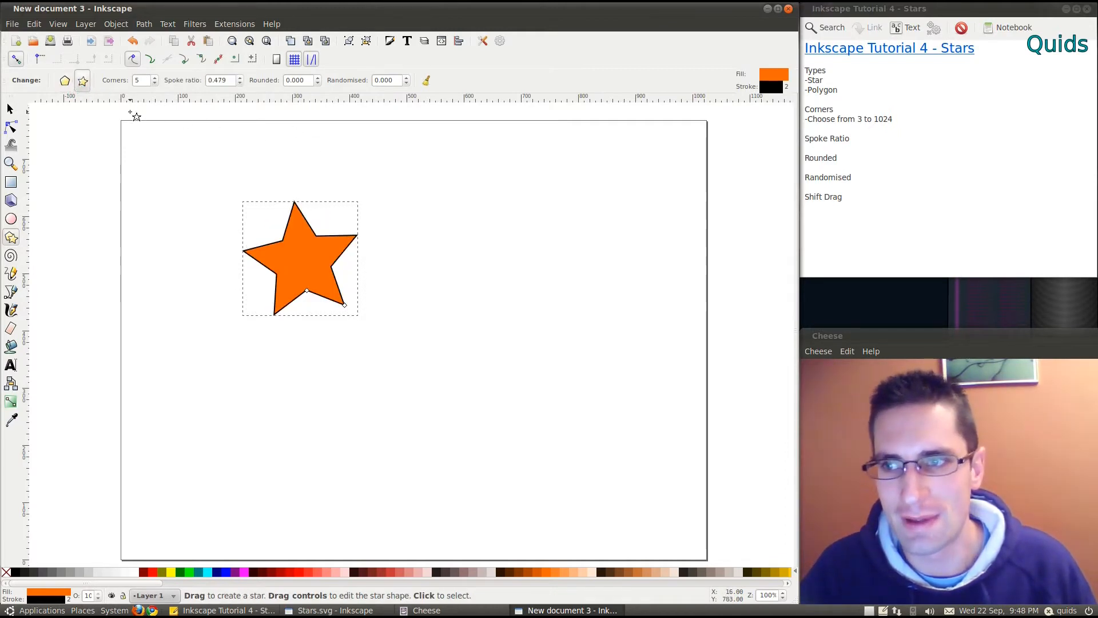
- Try the star with 3 corners and with 1024 corners
{"action": "left_click", "coordinate": [155, 83]}
{"action": "left_click", "coordinate": [155, 83]}
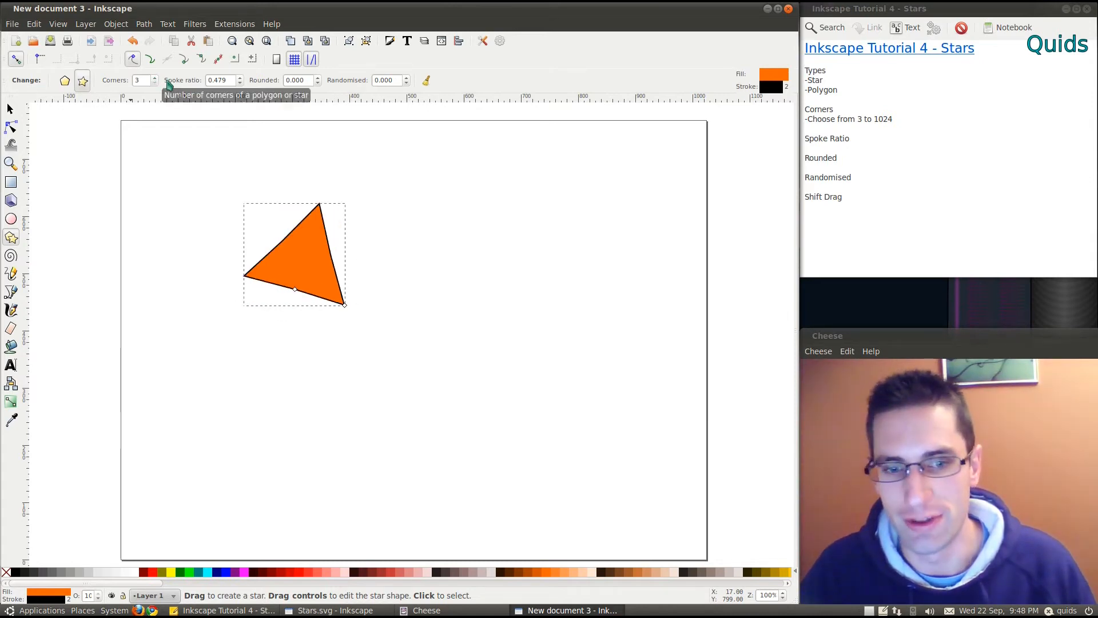
{"action": "left_click_drag", "start_coordinate": [145, 80], "coordinate": [108, 83]}
{"action": "type", "text": "10"}
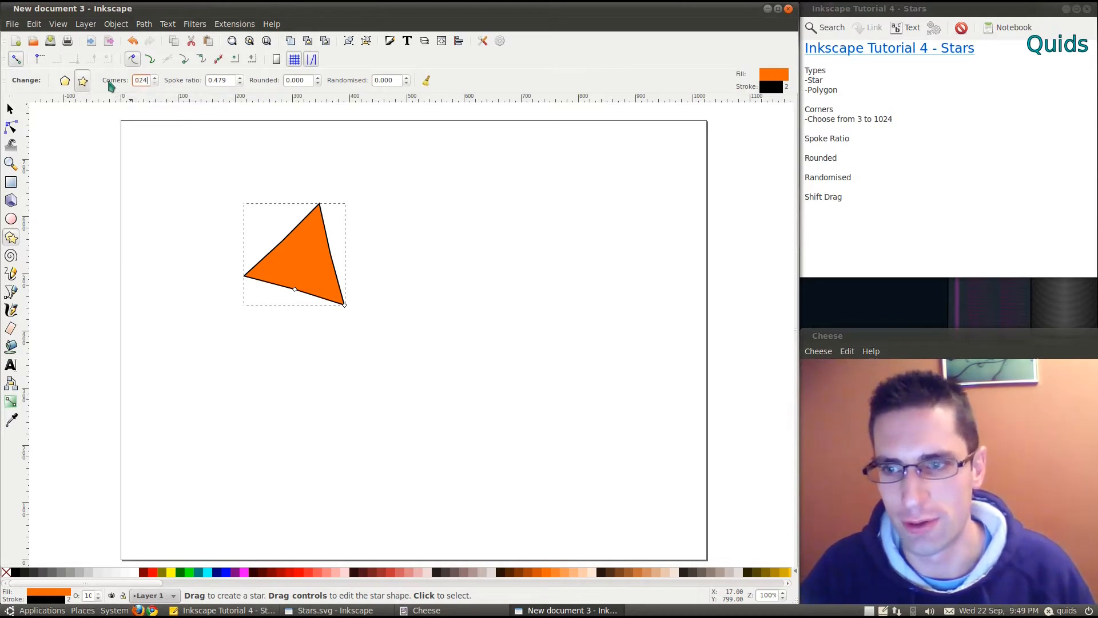
{"action": "type", "text": "24"}
{"action": "key", "text": "Return"}
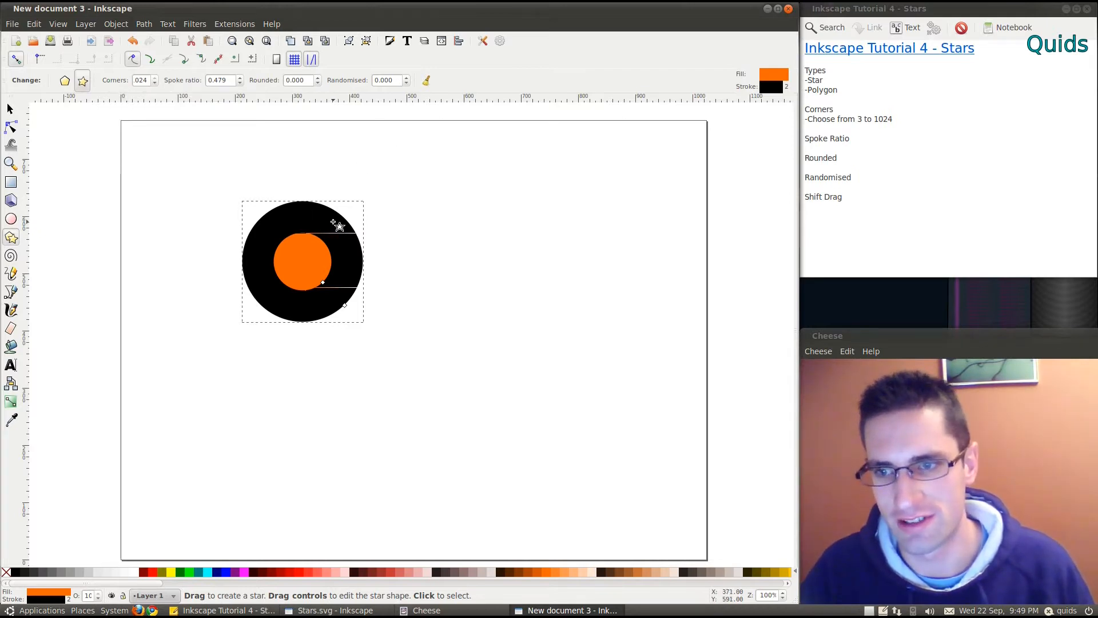
- Set the star's number of corners to 5
{"action": "left_click_drag", "start_coordinate": [147, 81], "coordinate": [106, 84]}
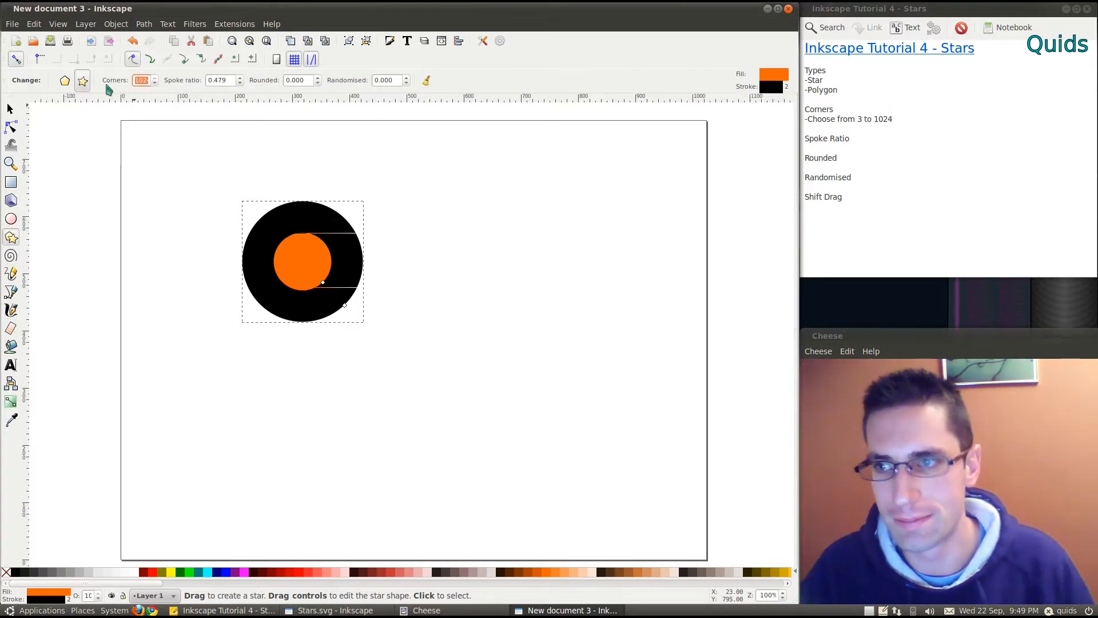
{"action": "type", "text": "5"}
{"action": "key", "text": "Return"}
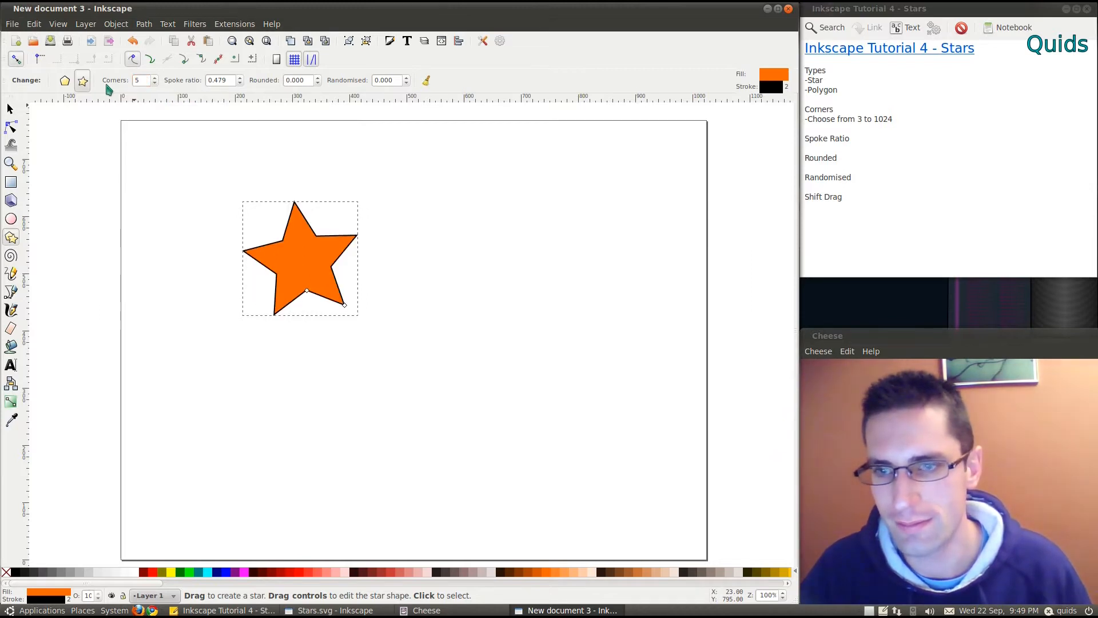
- Try the star's spoke ratio at 1.000 and 0.010, and settle on 0.450
{"action": "left_click", "coordinate": [241, 77]}
{"action": "left_click_drag", "start_coordinate": [240, 78], "coordinate": [241, 79]}
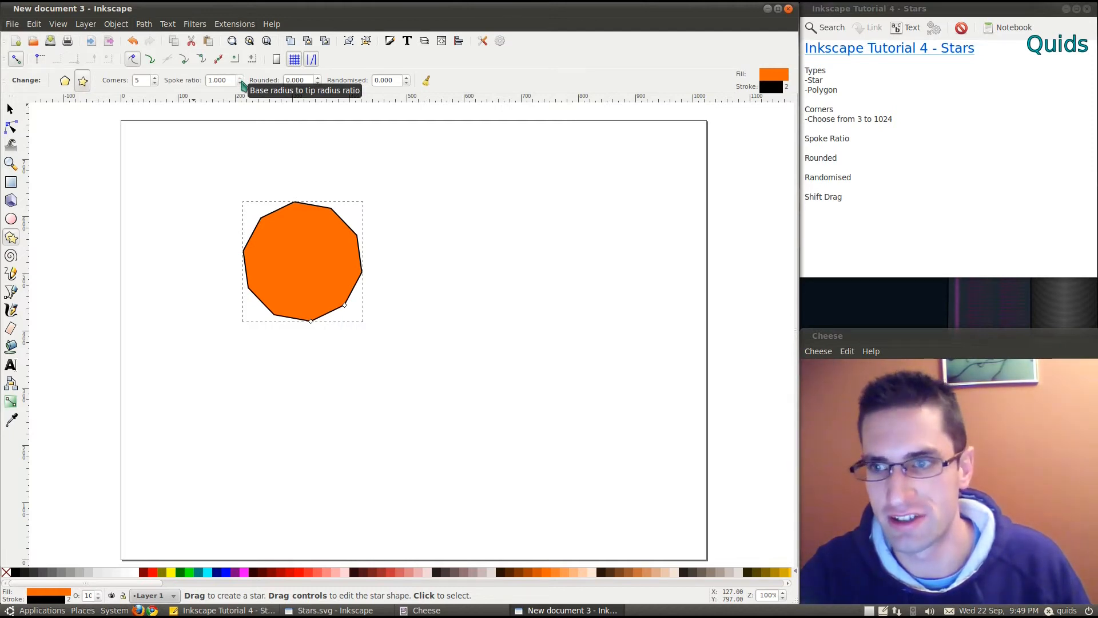
{"action": "left_click_drag", "start_coordinate": [240, 83], "coordinate": [240, 83]}
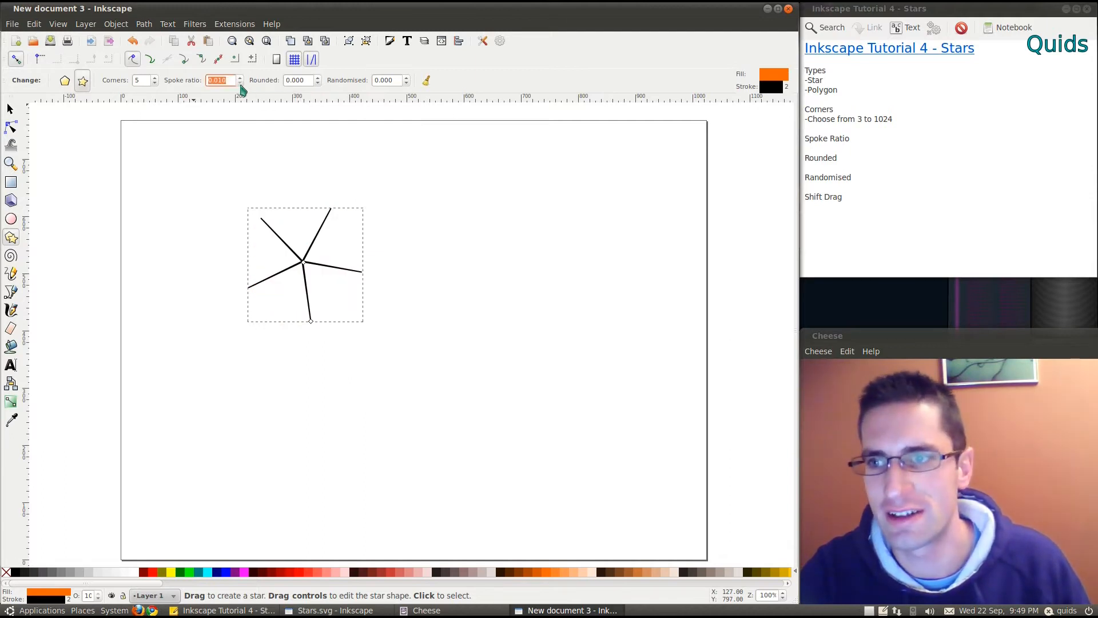
{"action": "left_click_drag", "start_coordinate": [240, 78], "coordinate": [241, 84]}
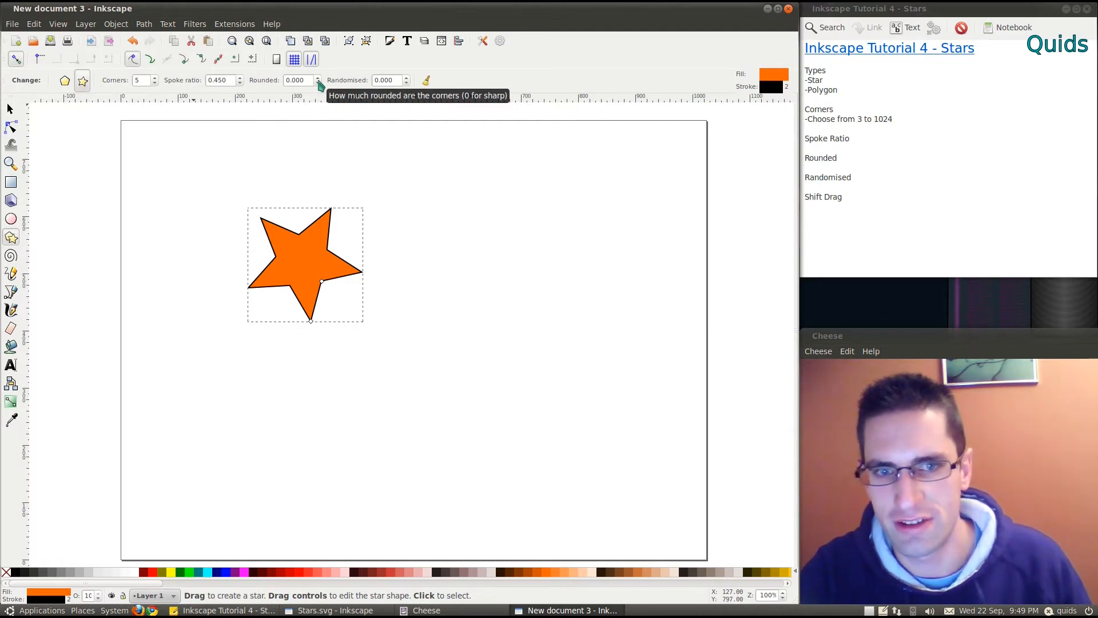
- Try out the star's corner rounding, ending at 0.000, and raise its randomisation to 0.228
{"action": "left_click_drag", "start_coordinate": [318, 82], "coordinate": [318, 84]}
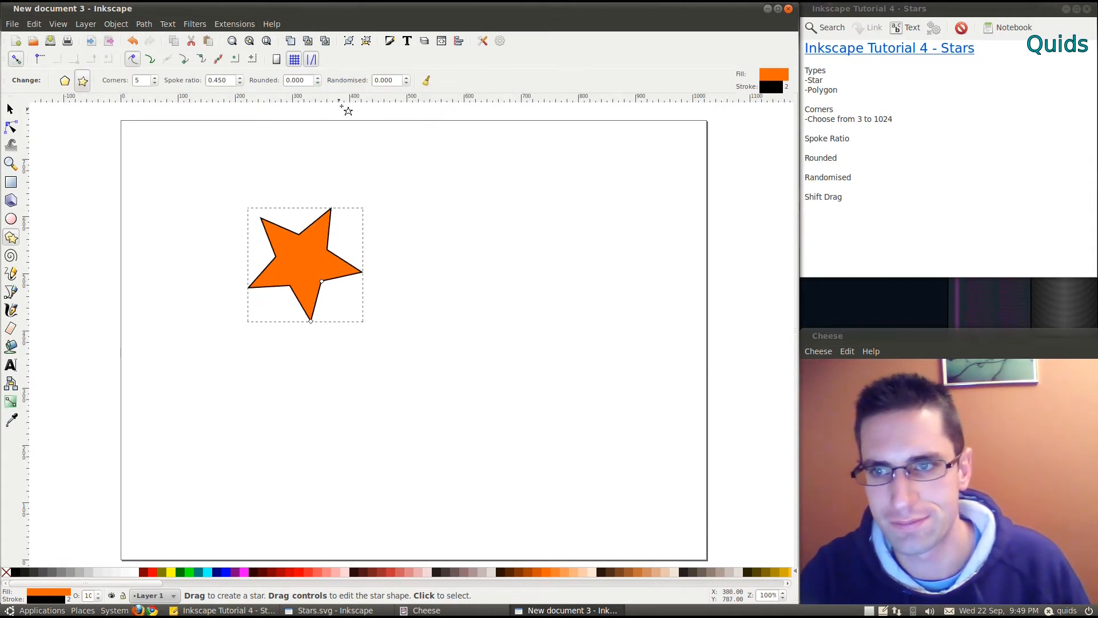
{"action": "triple_click", "coordinate": [394, 80]}
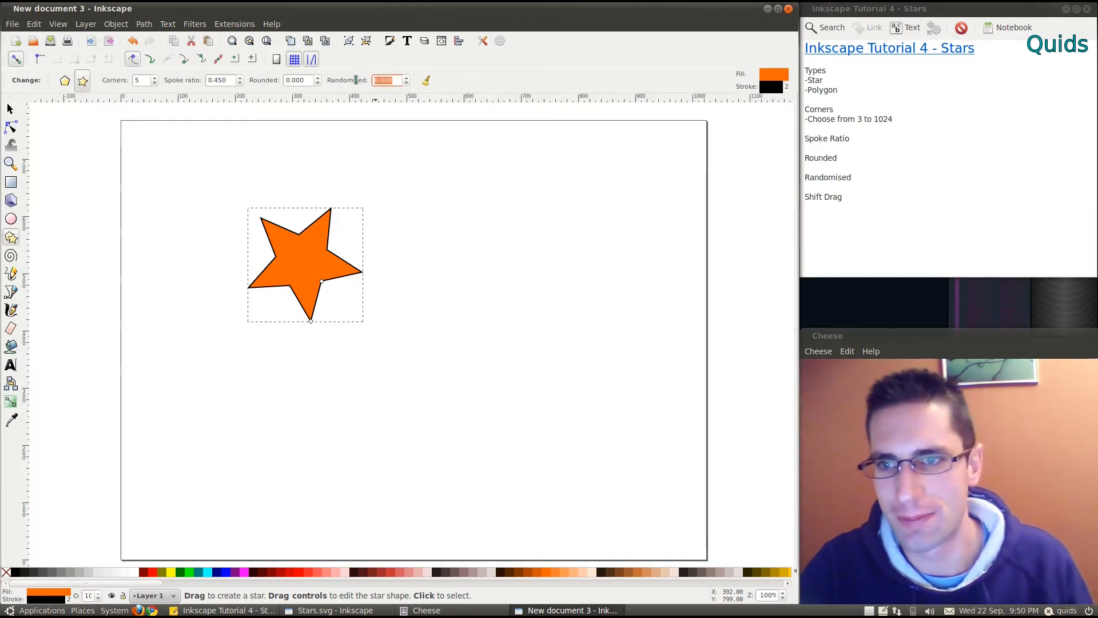
{"action": "left_click", "coordinate": [407, 78]}
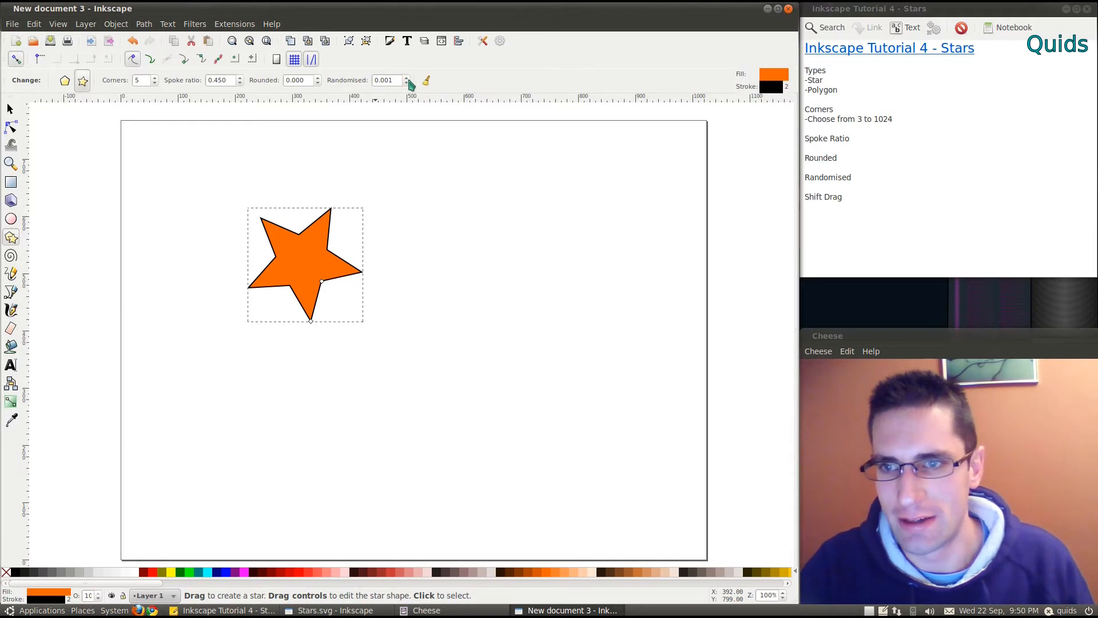
{"action": "left_click_drag", "start_coordinate": [408, 81], "coordinate": [408, 81]}
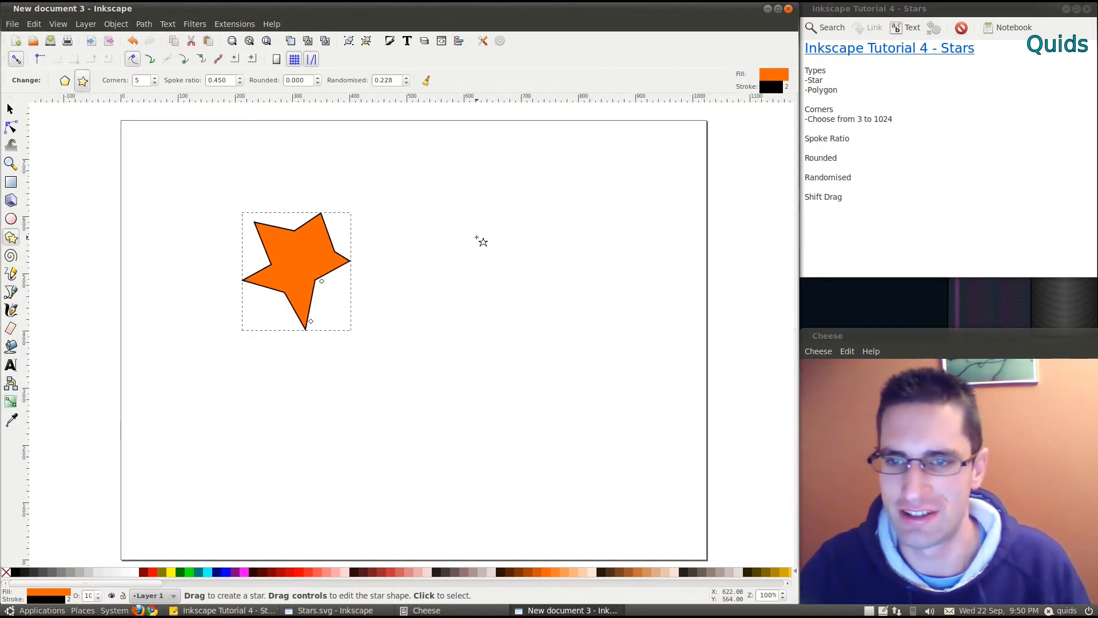
- Draw a second star to the right of the first and set its randomisation to 0
{"action": "left_click_drag", "start_coordinate": [476, 239], "coordinate": [536, 220]}
{"action": "left_click_drag", "start_coordinate": [396, 81], "coordinate": [313, 65]}
{"action": "type", "text": "0"}
{"action": "key", "text": "Return"}
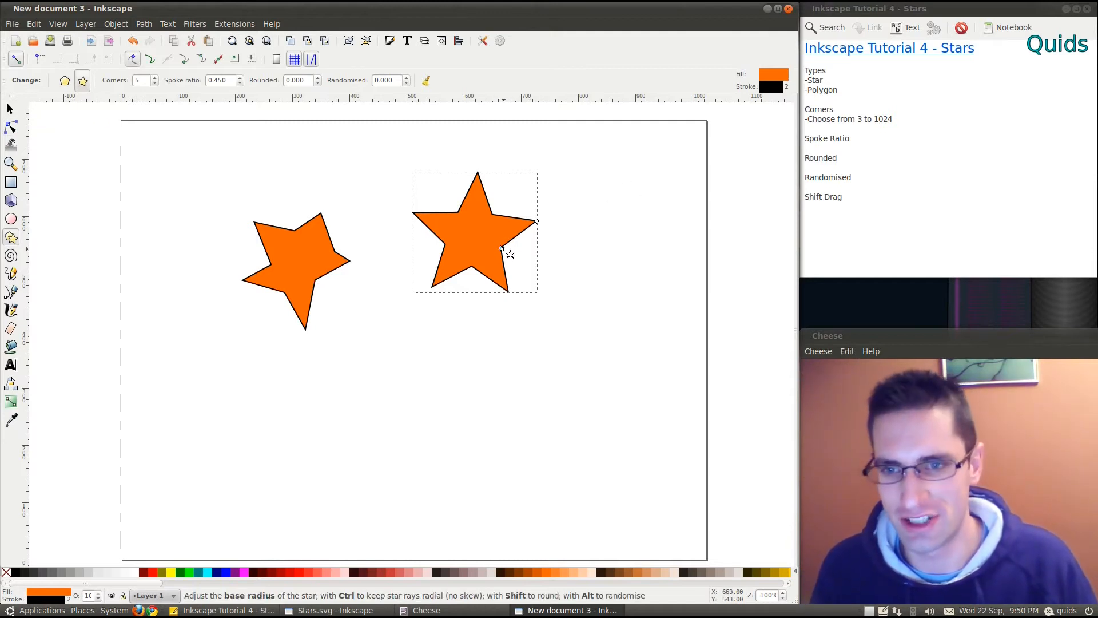
- Round the second star's corners to 0.625, rotate it slightly by its tip node, and bring the rounding down to 0.012
{"action": "left_click_drag", "start_coordinate": [501, 250], "coordinate": [533, 202]}
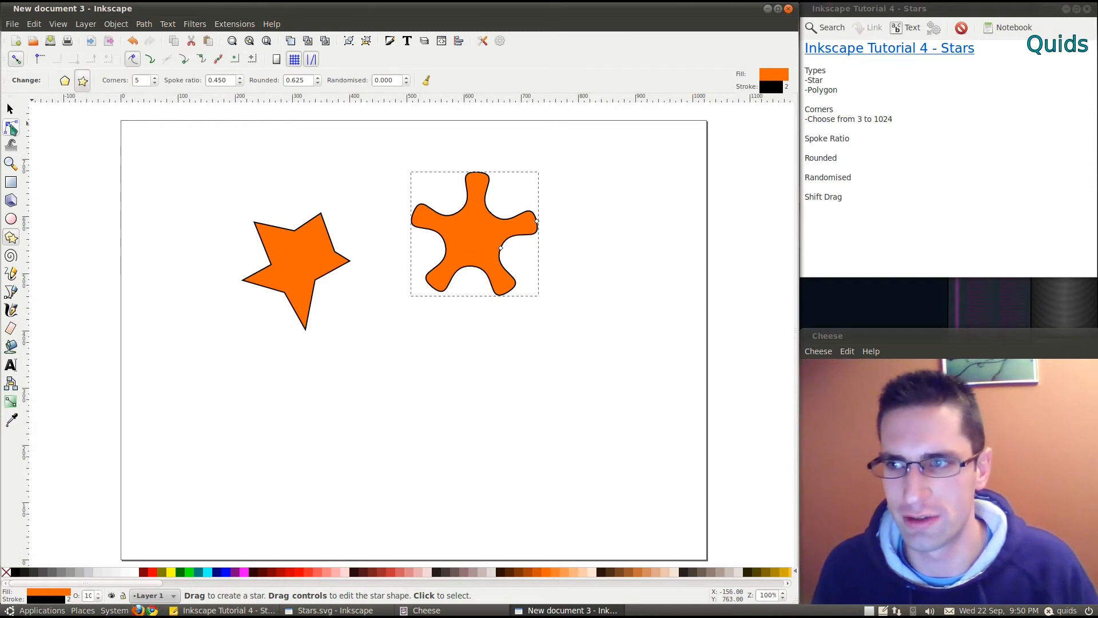
{"action": "left_click", "coordinate": [11, 127]}
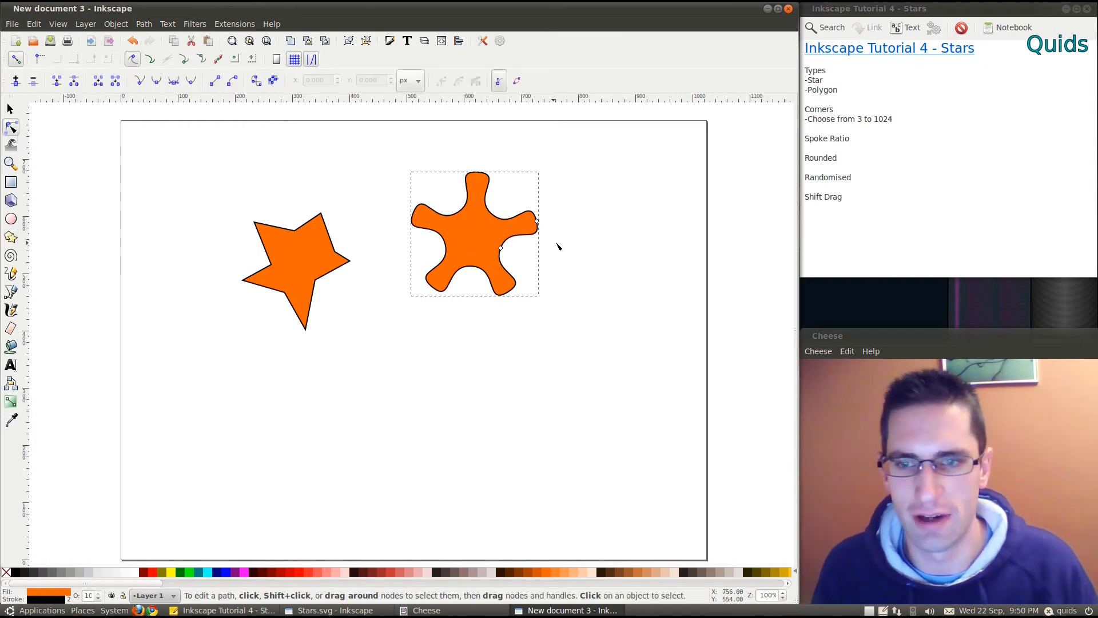
{"action": "left_click_drag", "start_coordinate": [538, 224], "coordinate": [533, 208]}
{"action": "left_click", "coordinate": [502, 243], "text": "shift"}
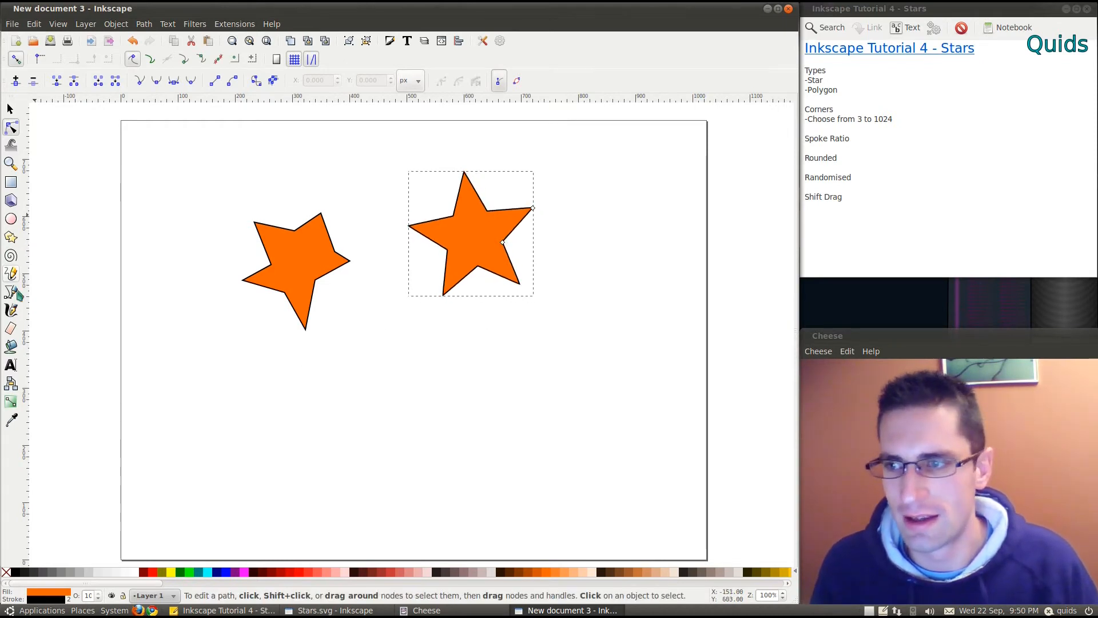
- Fill the second star with green and draw a larger green star below it
{"action": "left_click", "coordinate": [10, 237]}
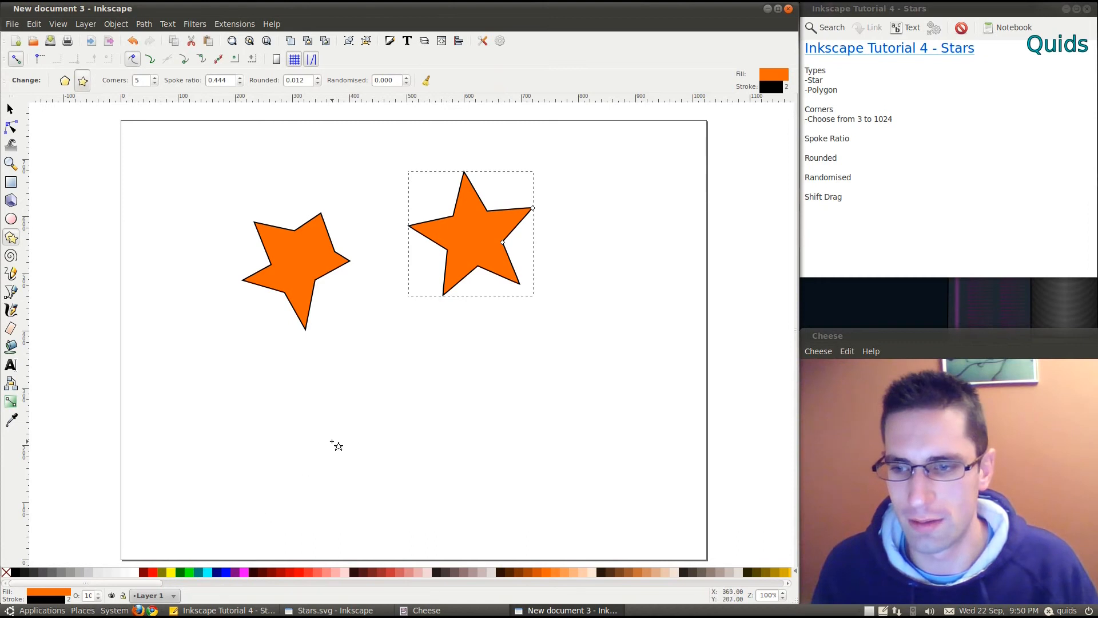
{"action": "left_click", "coordinate": [190, 573]}
{"action": "left_click_drag", "start_coordinate": [420, 384], "coordinate": [470, 455]}
- Reshape the large green star by its base and tip nodes, extending the tips and twisting the rays to overlap at spoke ratio 0.909
{"action": "left_click", "coordinate": [11, 127]}
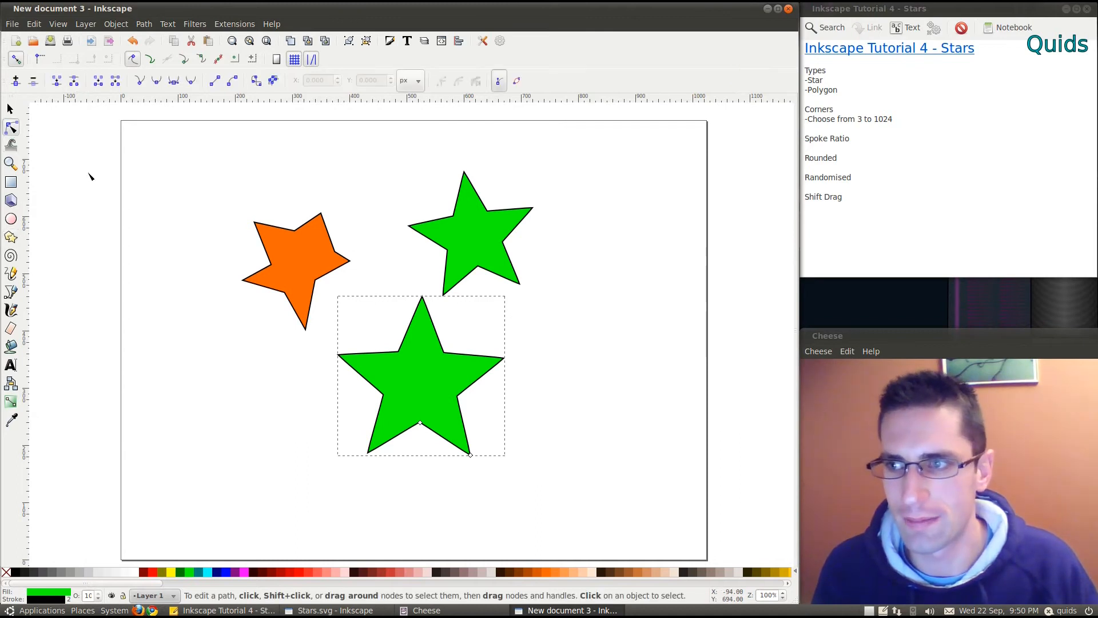
{"action": "left_click_drag", "start_coordinate": [420, 427], "coordinate": [353, 413]}
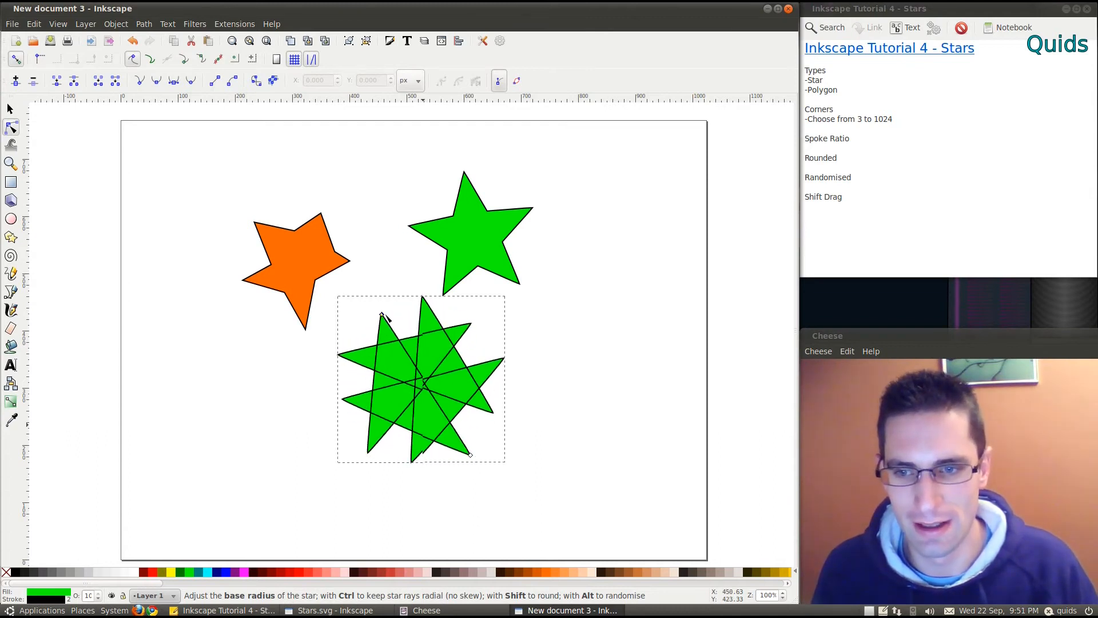
{"action": "left_click_drag", "start_coordinate": [400, 298], "coordinate": [416, 293]}
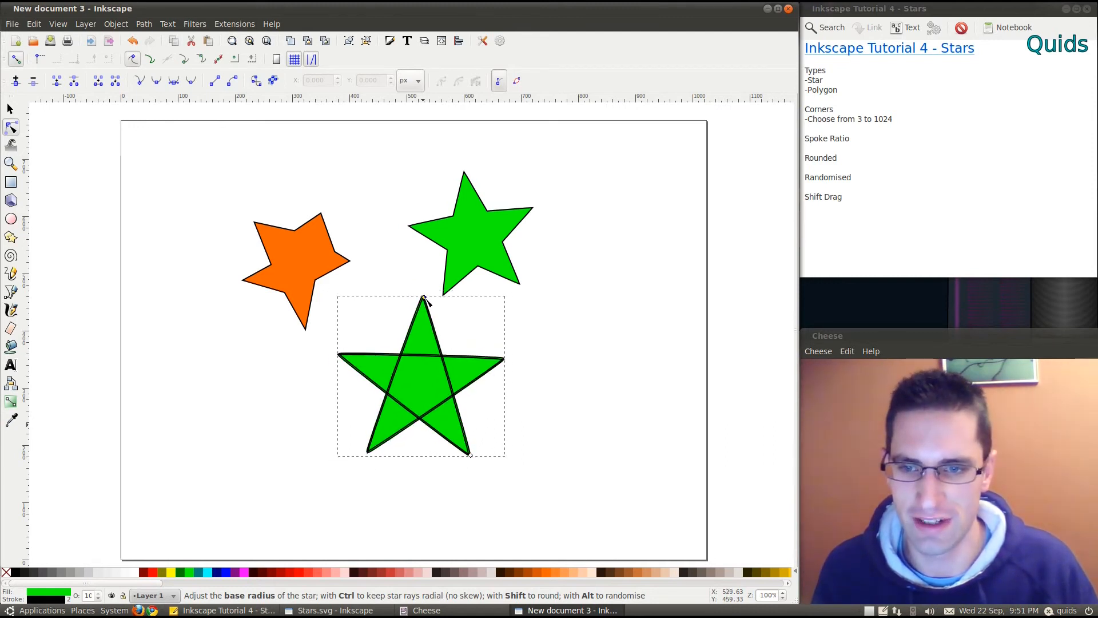
{"action": "left_click_drag", "start_coordinate": [517, 342], "coordinate": [510, 457]}
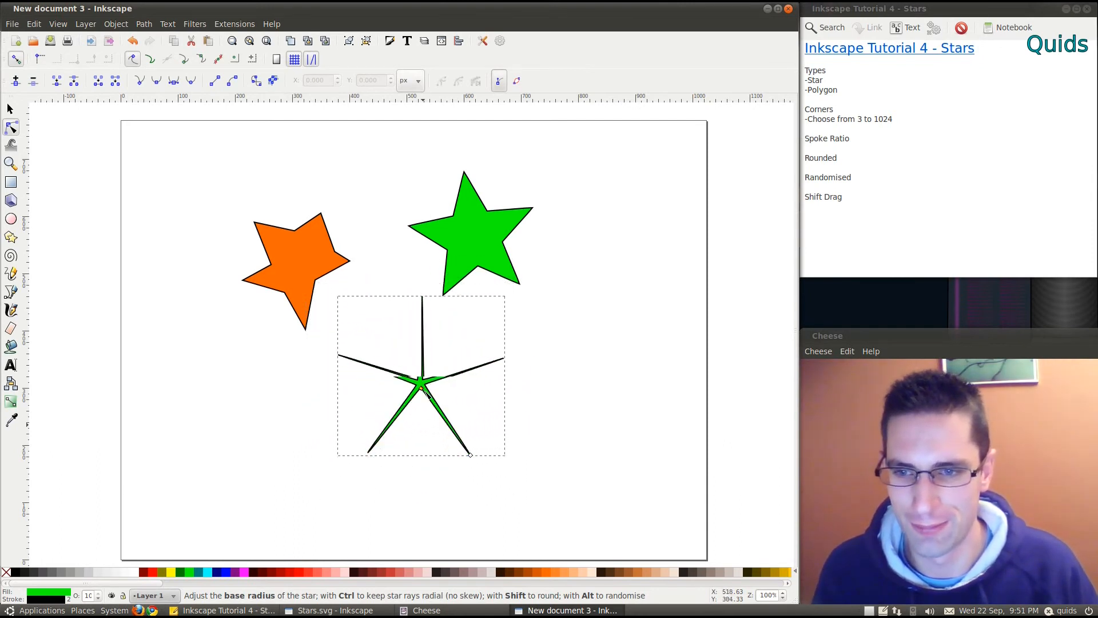
{"action": "left_click_drag", "start_coordinate": [405, 415], "coordinate": [408, 413]}
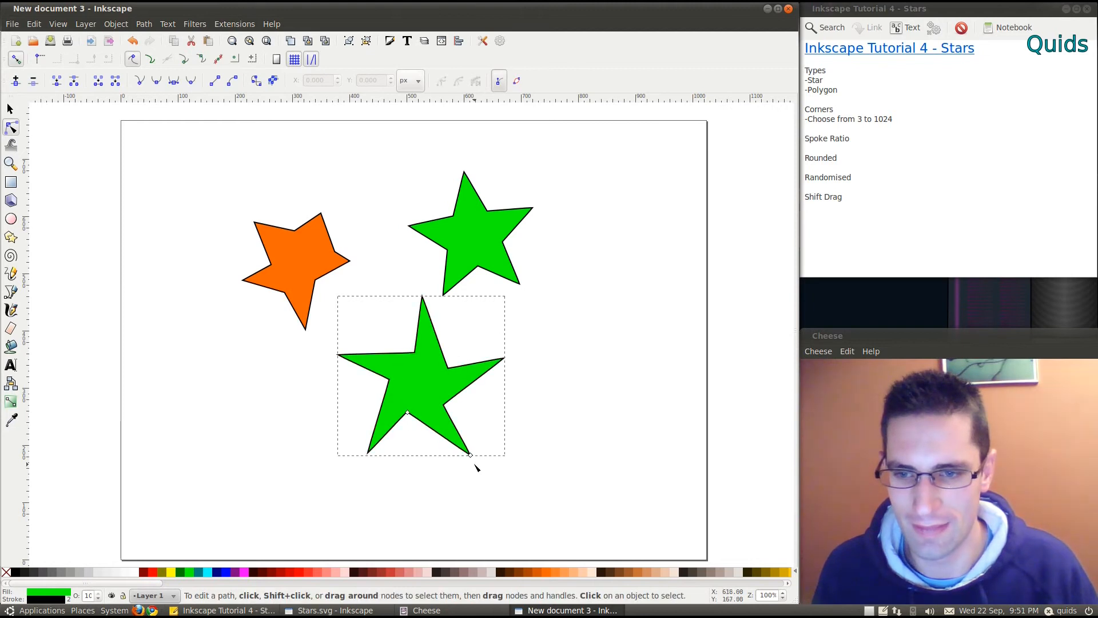
{"action": "left_click_drag", "start_coordinate": [477, 454], "coordinate": [526, 488]}
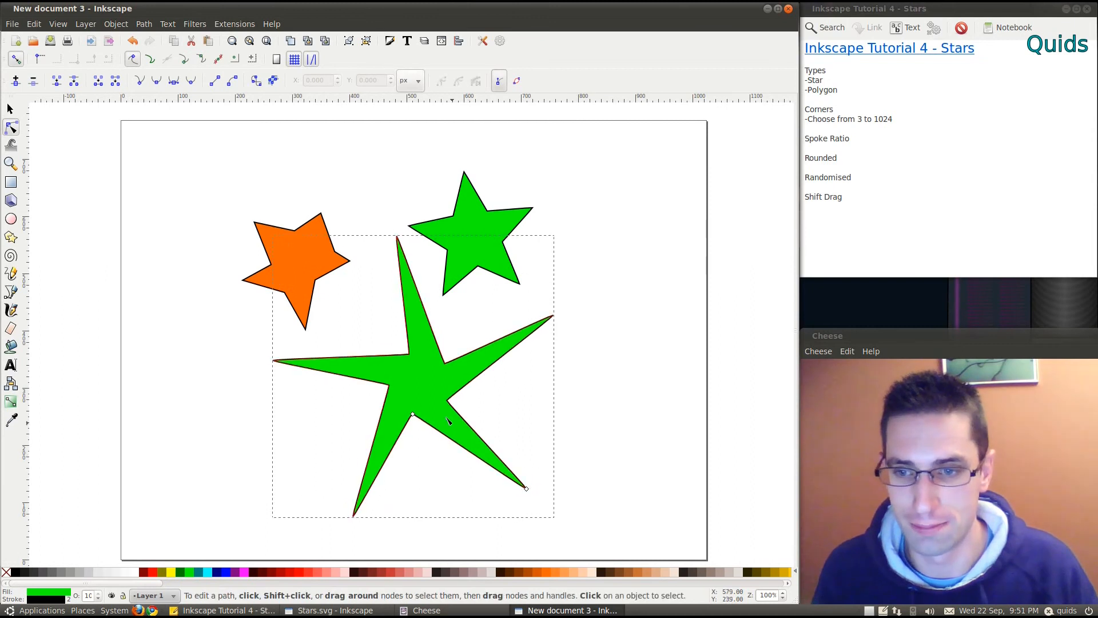
{"action": "left_click_drag", "start_coordinate": [413, 414], "coordinate": [485, 265]}
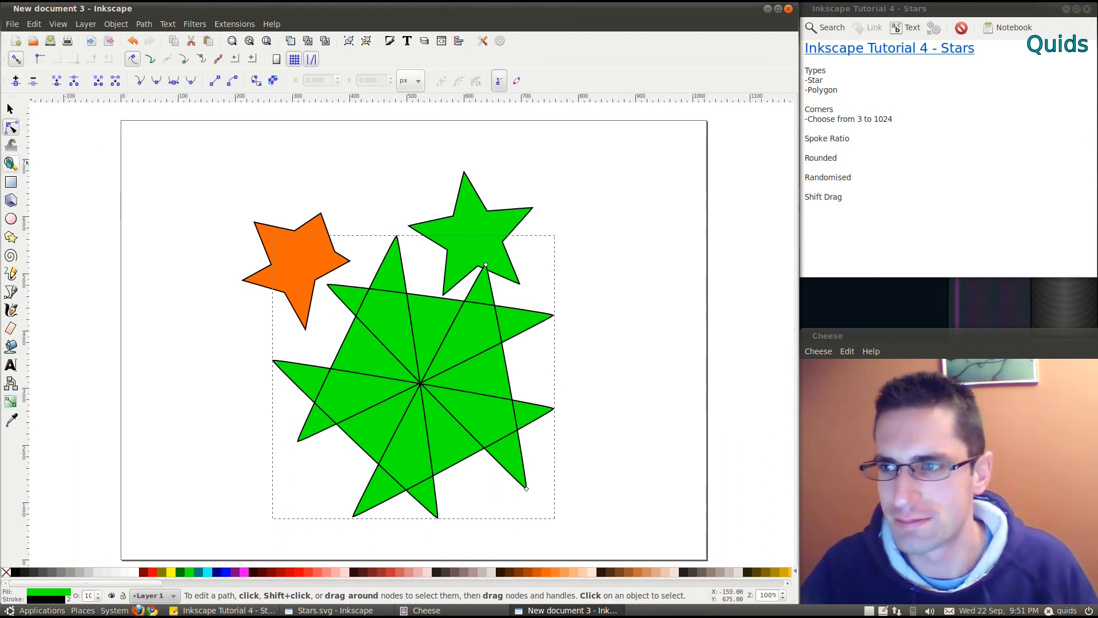
- Draw a green star over the page's upper-left corner, convert it to a pentagon, and rotate it slightly by its node
{"action": "left_click", "coordinate": [11, 237]}
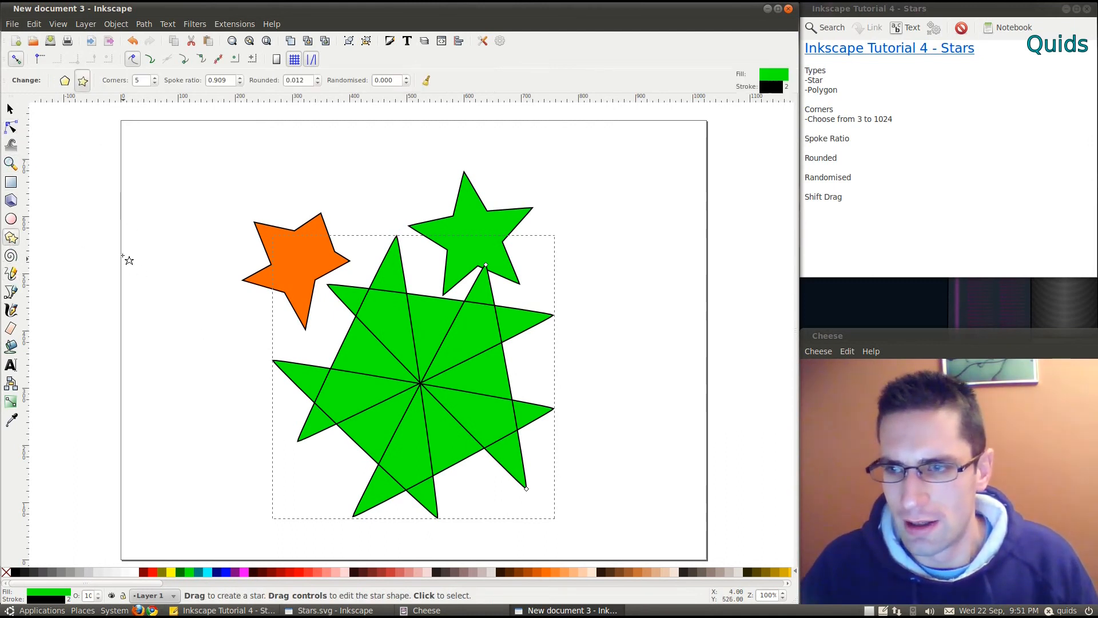
{"action": "left_click_drag", "start_coordinate": [170, 199], "coordinate": [225, 239]}
{"action": "left_click", "coordinate": [65, 80]}
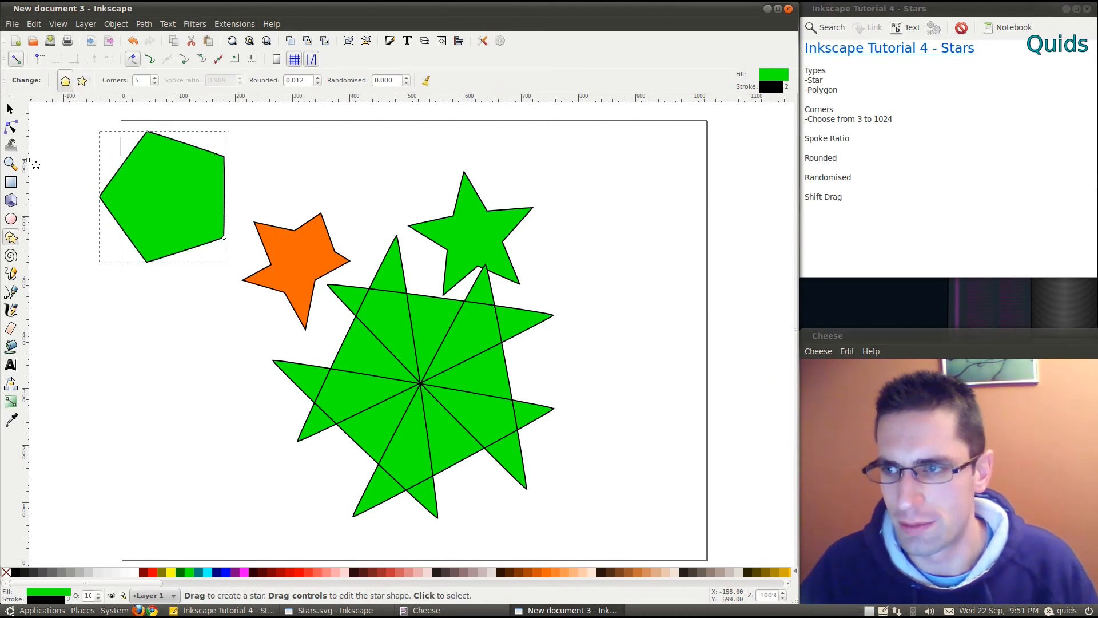
{"action": "key", "text": "n"}
{"action": "mouse_move", "coordinate": [224, 238]}
{"action": "left_mouse_down"}
{"action": "mouse_move", "coordinate": [288, 254]}
{"action": "mouse_move", "coordinate": [227, 230]}
{"action": "left_mouse_up"}
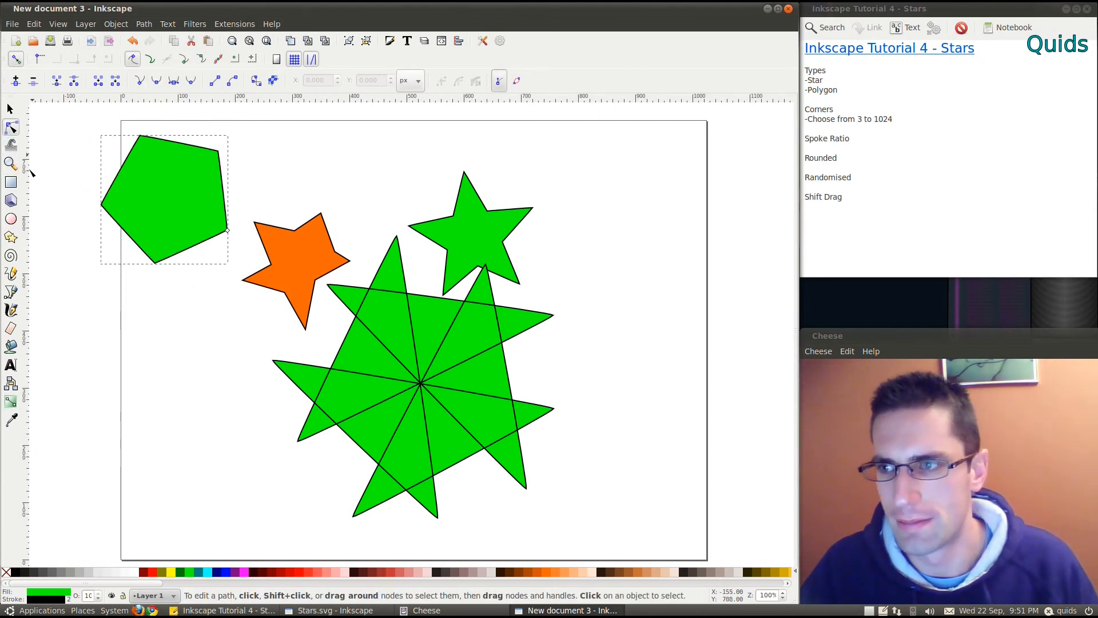
- Draw a smaller green pentagon below the first pentagon, near the page's left edge
{"action": "left_click", "coordinate": [11, 237]}
{"action": "left_click_drag", "start_coordinate": [155, 387], "coordinate": [196, 410]}
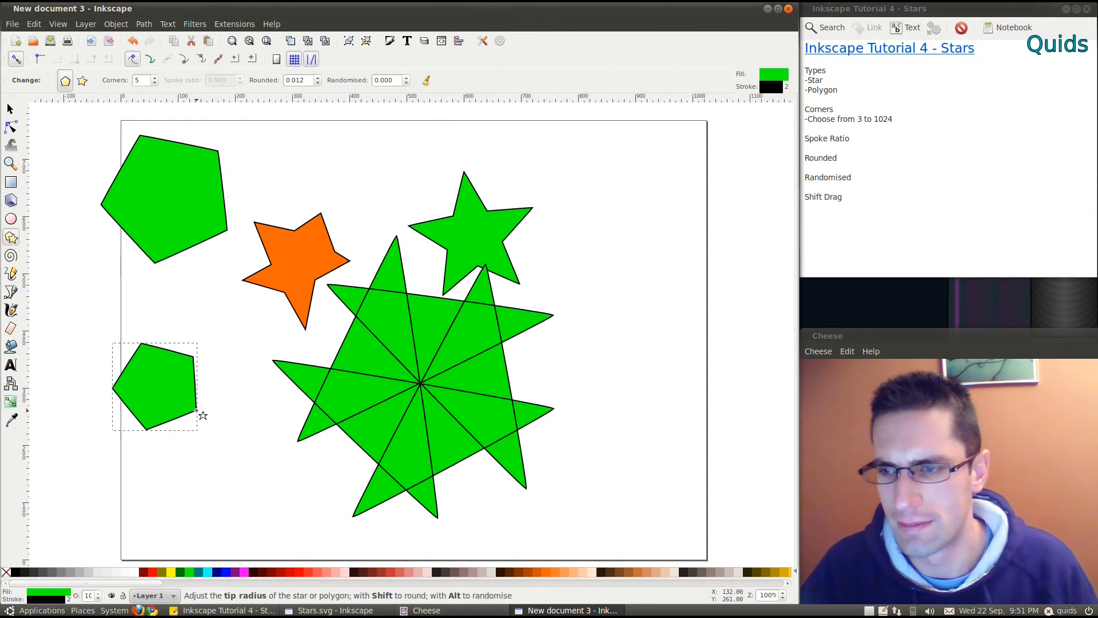
- Convert the smaller green pentagon into a star with 40 corners
{"action": "left_click", "coordinate": [83, 80]}
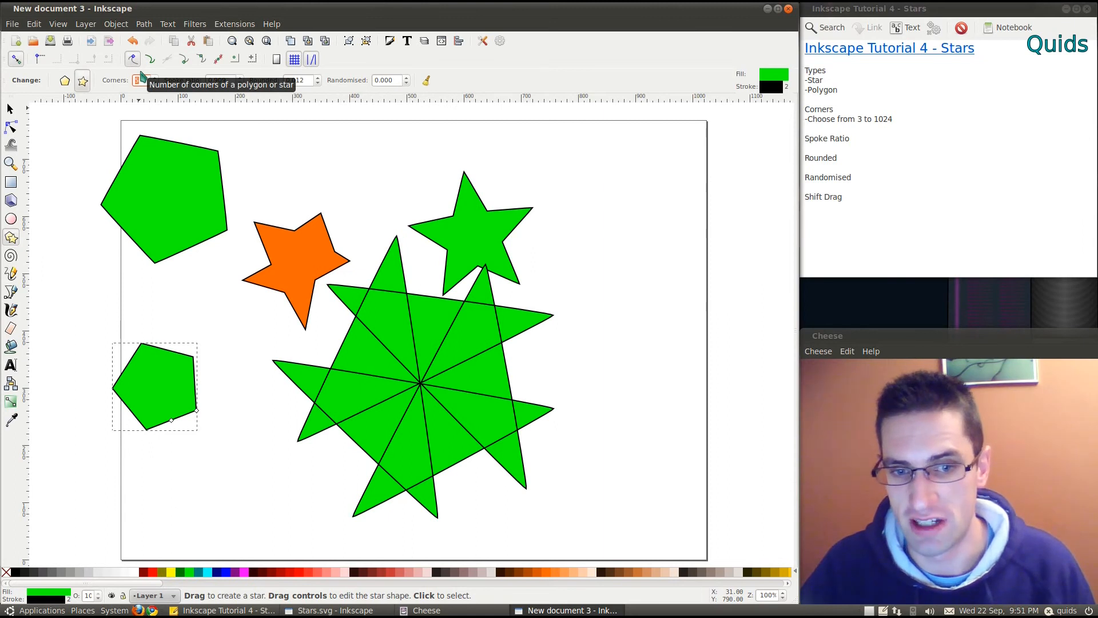
{"action": "type", "text": "40"}
{"action": "key", "text": "Return"}
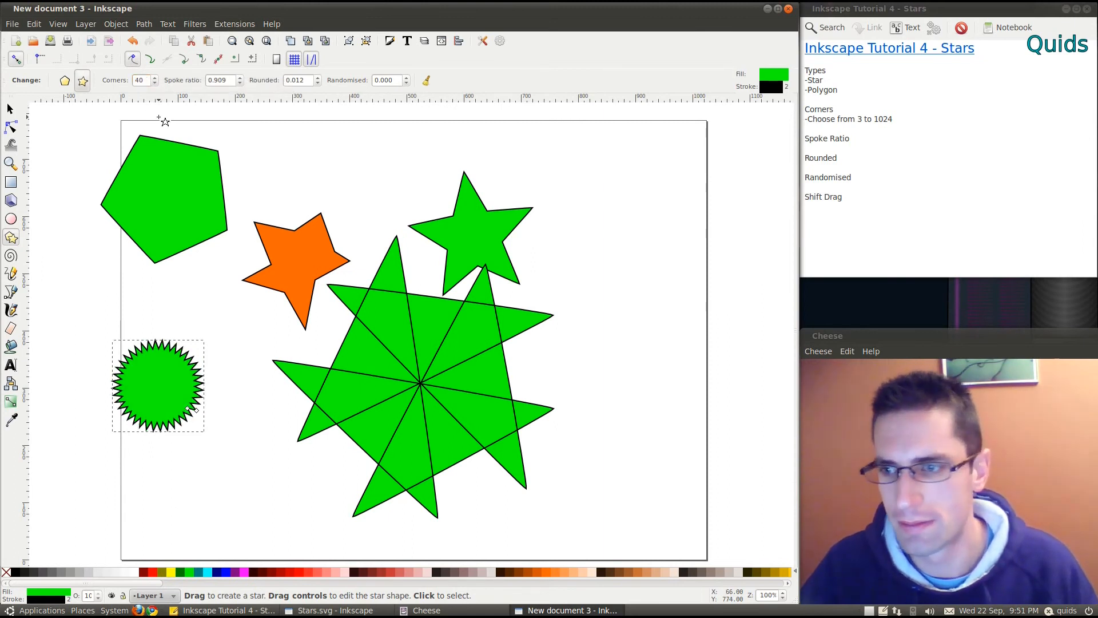
- Reshape the 40-corner star by its base and tip nodes into long, twisted overlapping rays, and fill it with red
{"action": "left_click", "coordinate": [11, 128]}
{"action": "left_click_drag", "start_coordinate": [190, 409], "coordinate": [90, 359]}
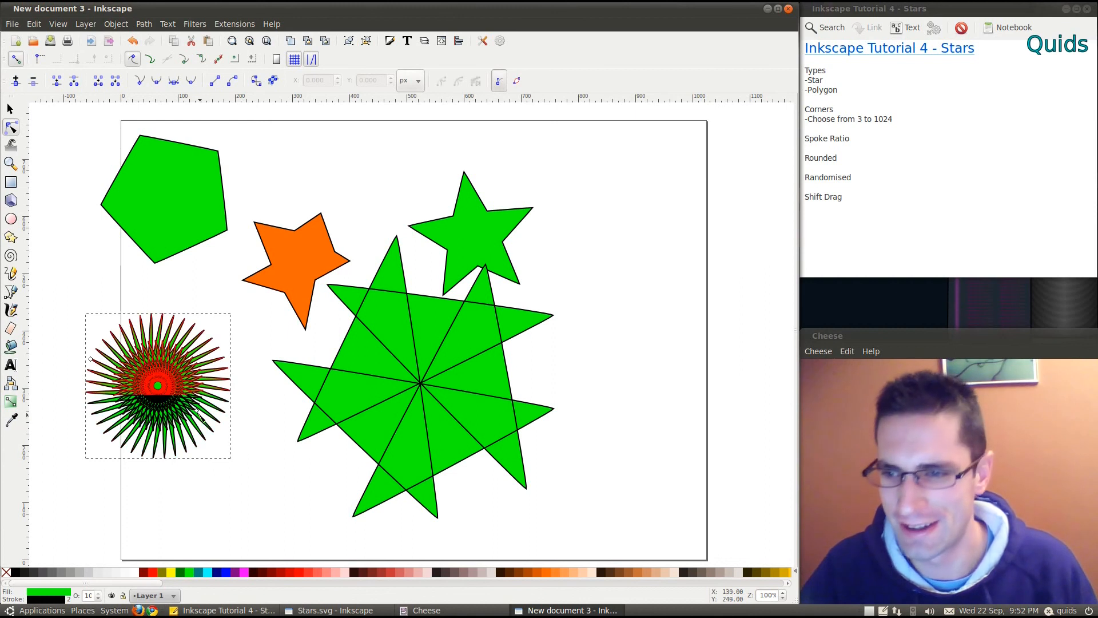
{"action": "left_click_drag", "start_coordinate": [196, 411], "coordinate": [219, 426]}
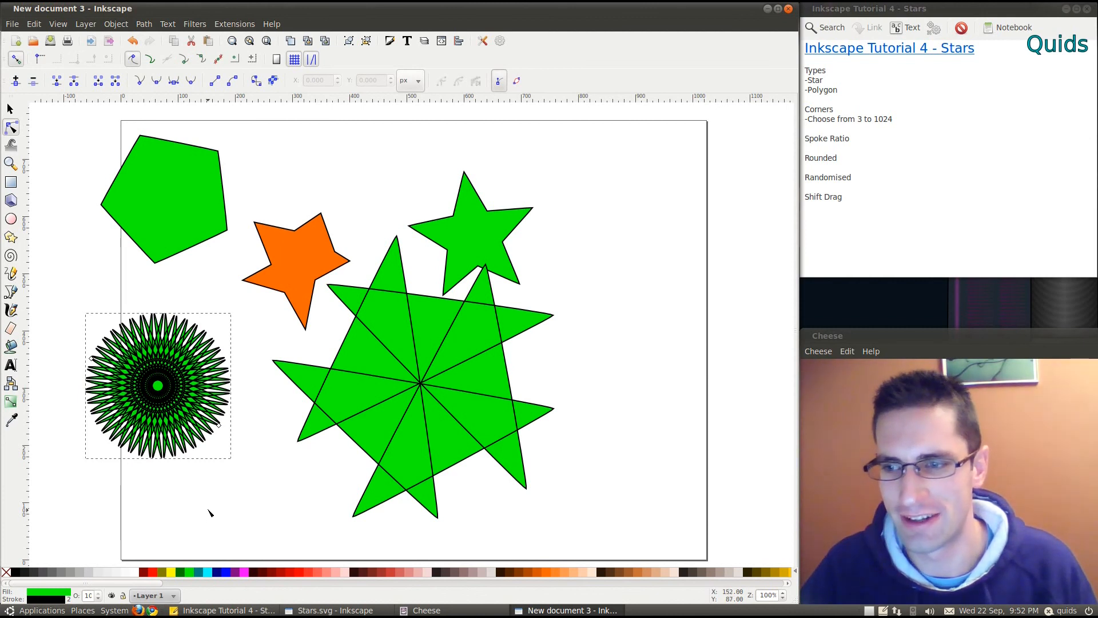
{"action": "left_click", "coordinate": [299, 578]}
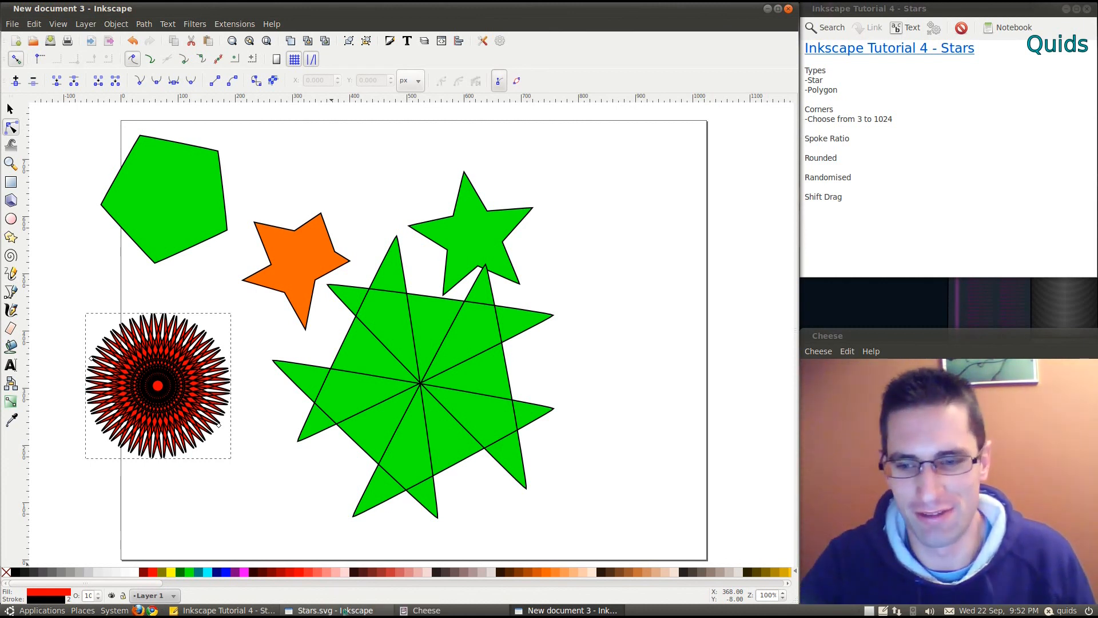
- Switch to the Stars.svg document to view its collection of example stars and polygons
{"action": "left_click", "coordinate": [332, 609]}
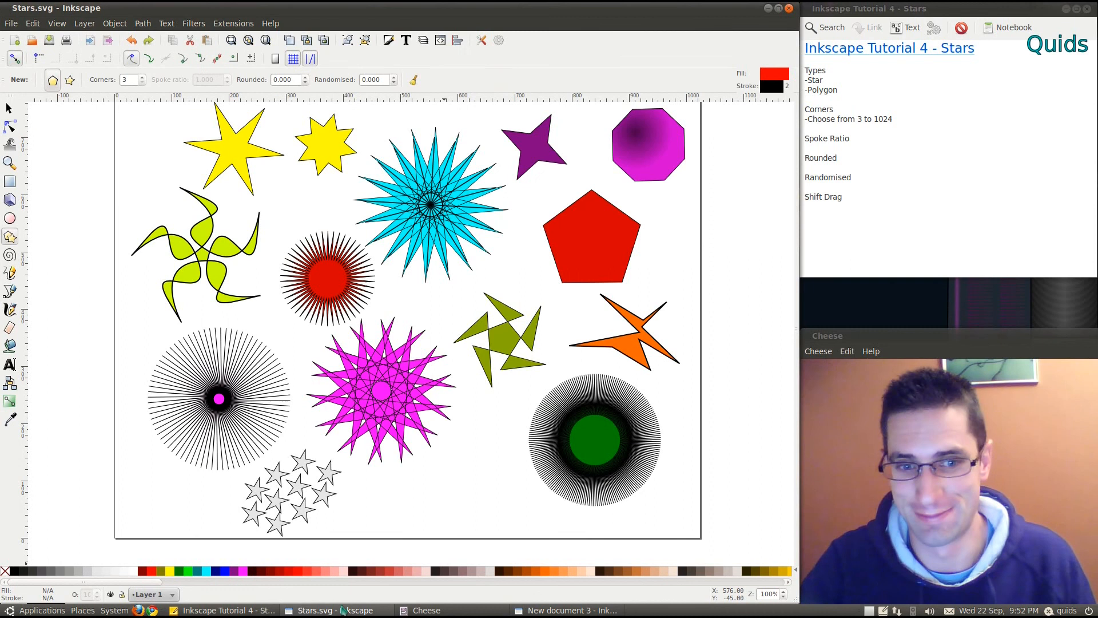